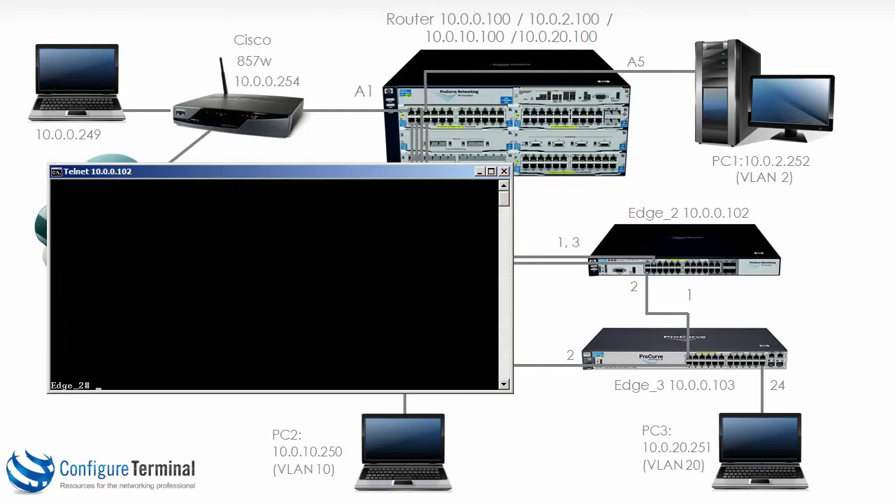
- Display the complete running configuration of the Edge_2 switch
text(sh run)
key(Return)
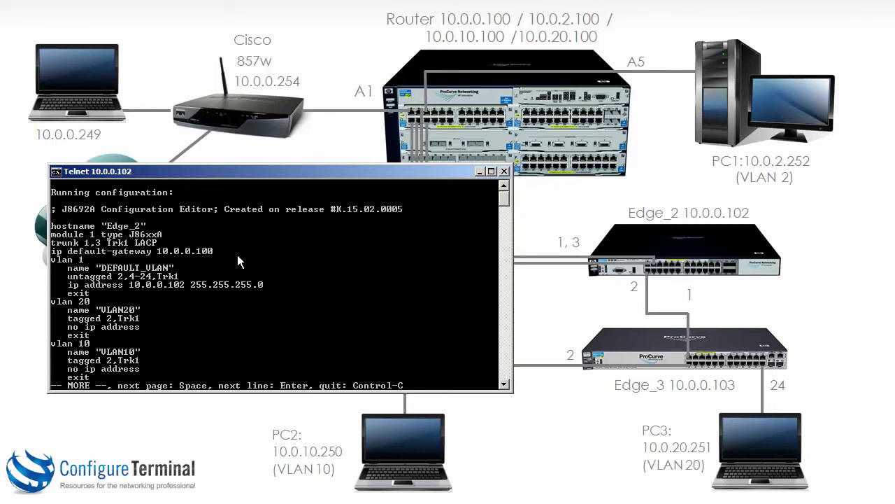
key(space)
- Enter configuration mode on Edge_2 and remove its IP default gateway
text(conf t)
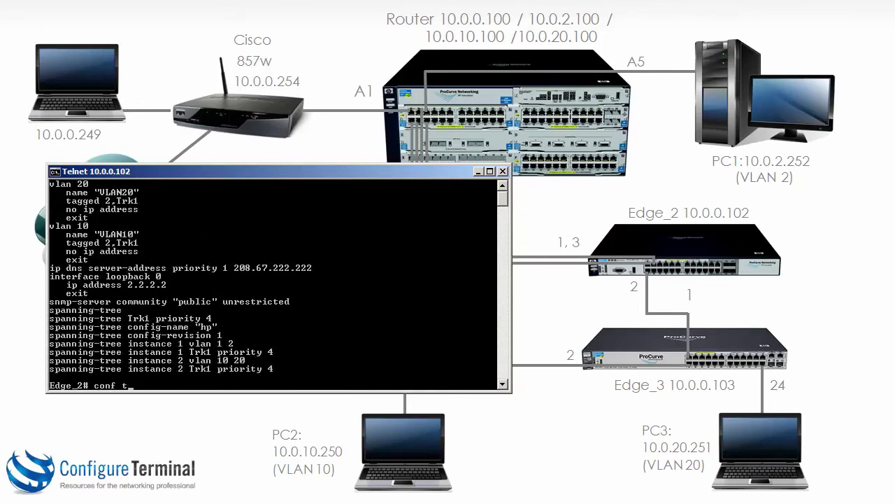
key(Return)
text(no i)
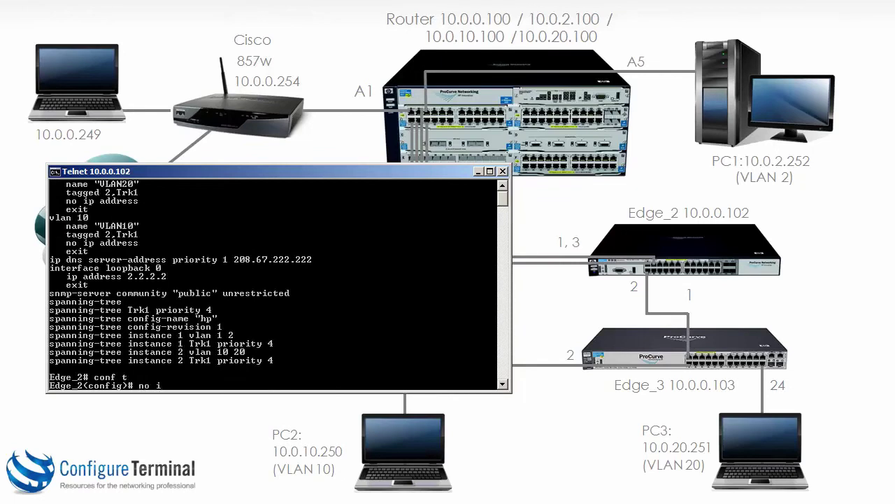
text(p default-gateway)
key(Return)
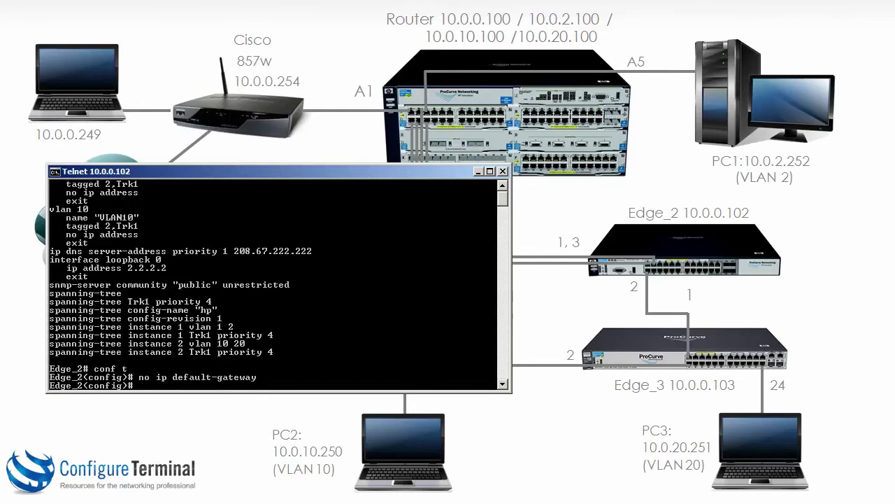
- Leave configuration mode and show Edge_2's IP routing table
key(ctrl+z)
text(sh ip route)
key(Return)
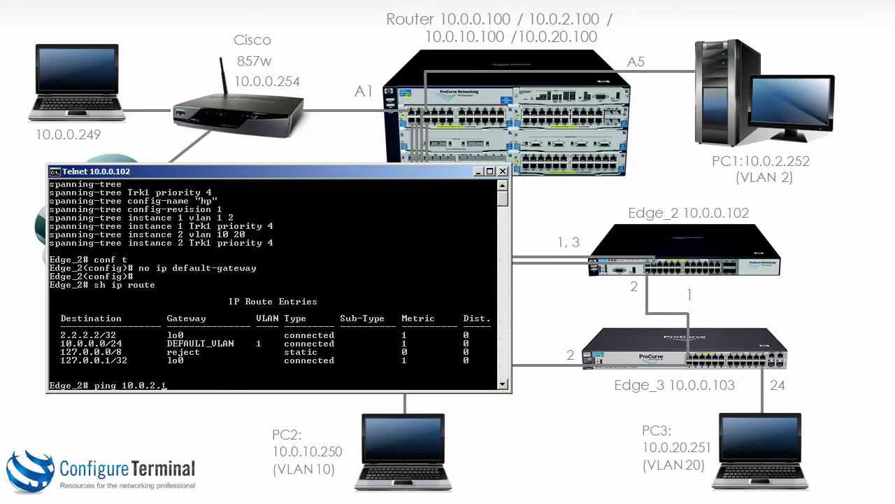
- Ping the router addresses 10.0.2.100 and 10.0.10.100 from Edge_2
key(Return)
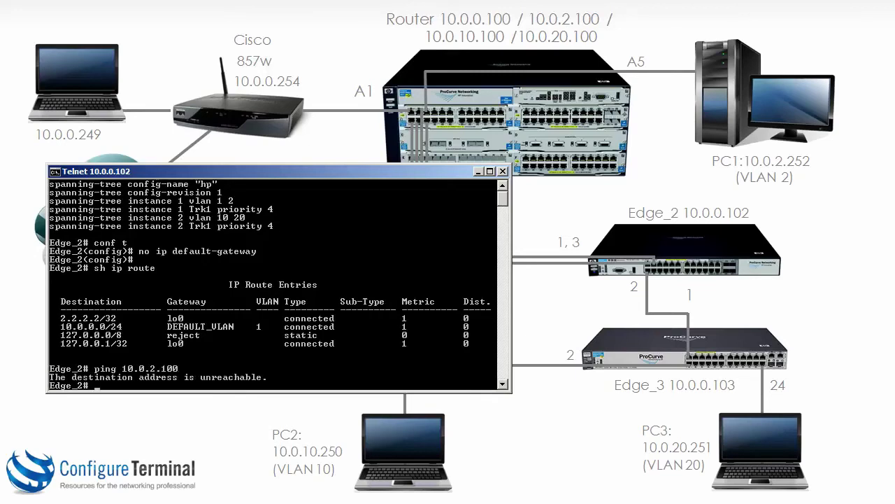
key(Up)
key(BackSpace)
text(10.0.10.100)
key(Return)
- Ping the router's VLAN 20 address, 10.0.20.100, from Edge_2
key(Up)
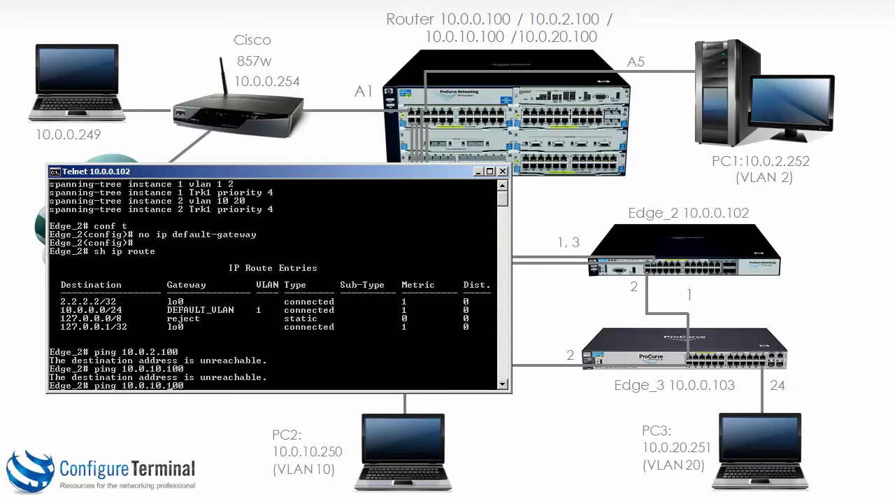
key(Left)
key(Left)
key(Left)
key(Left)
key(Left)
key(BackSpace)
text(2)
key(Return)
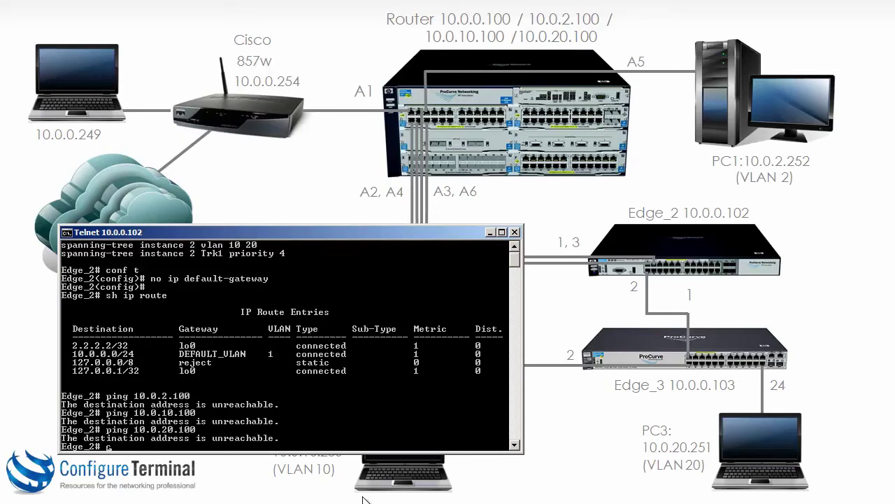
- Enter configuration mode on Edge_2 and enable IP routing
text(onf t)
key(Return)
text(ip routing)
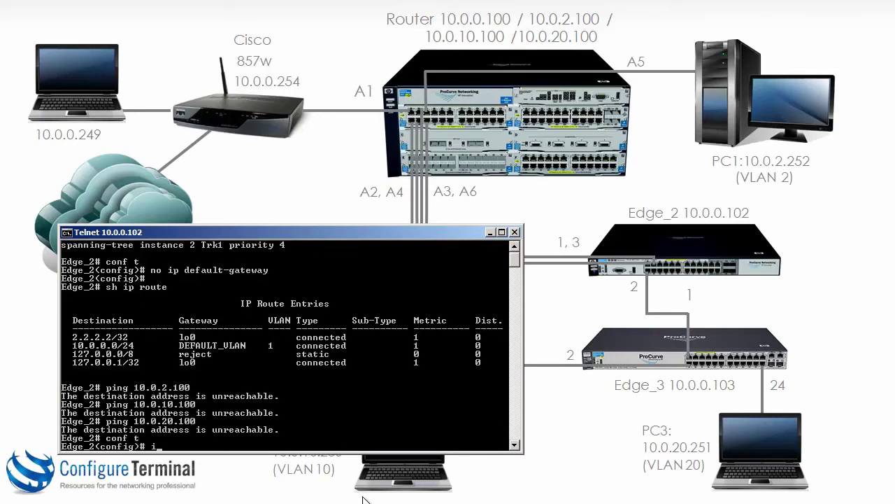
key(Return)
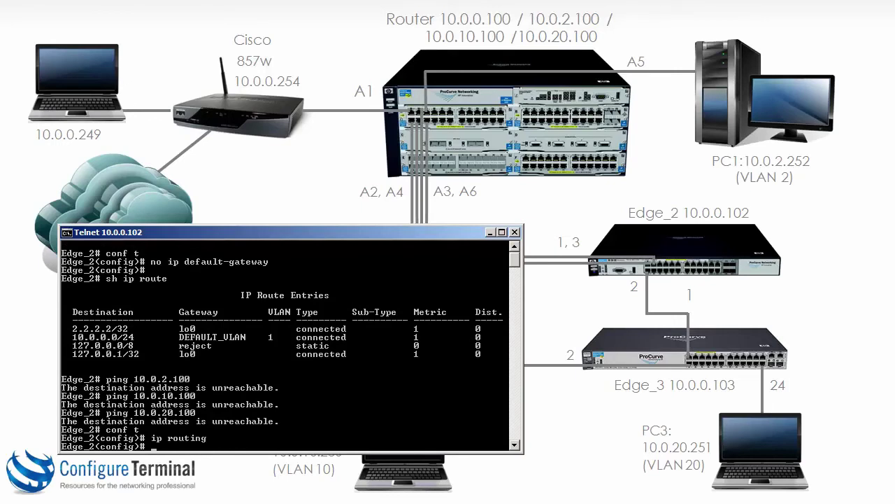
- Start the RIP routing configuration on Edge_2 and enable RIP on VLAN 1
text(router rip)
key(Return)
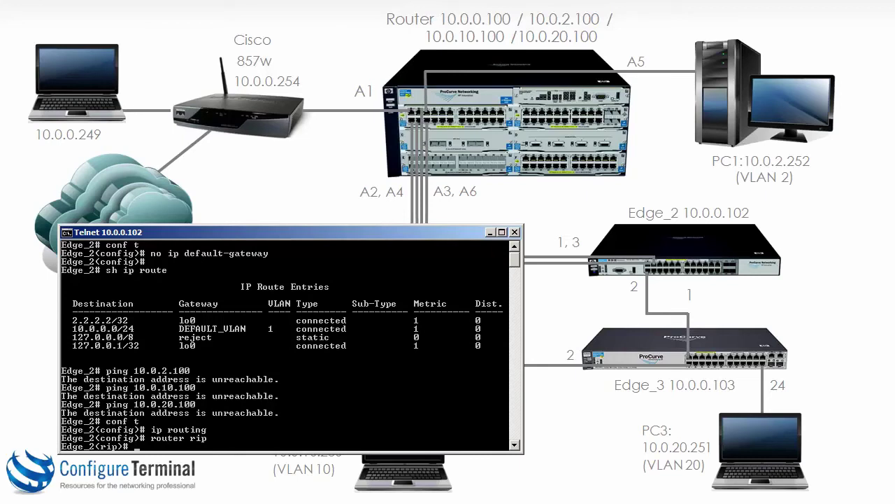
text(vlan 1)
key(Return)
text(ip rip)
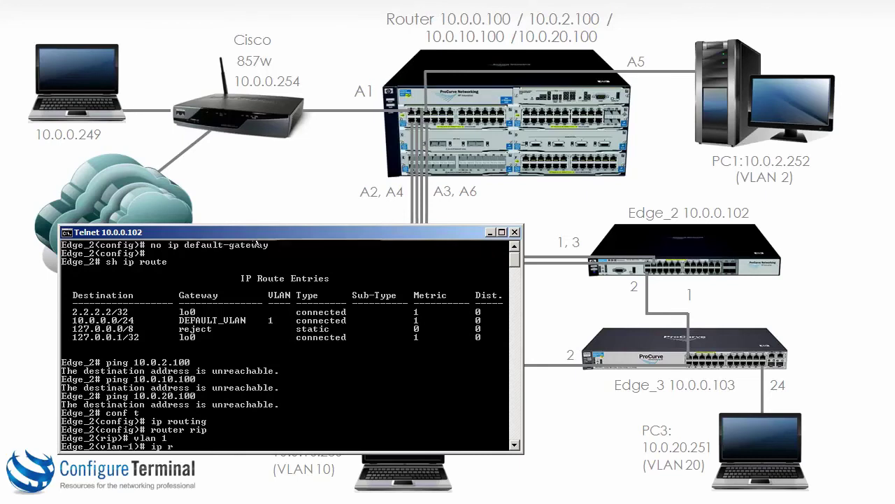
key(Return)
- Return to Edge_2's RIP router context and redistribute connected routes into RIP
text(router rip)
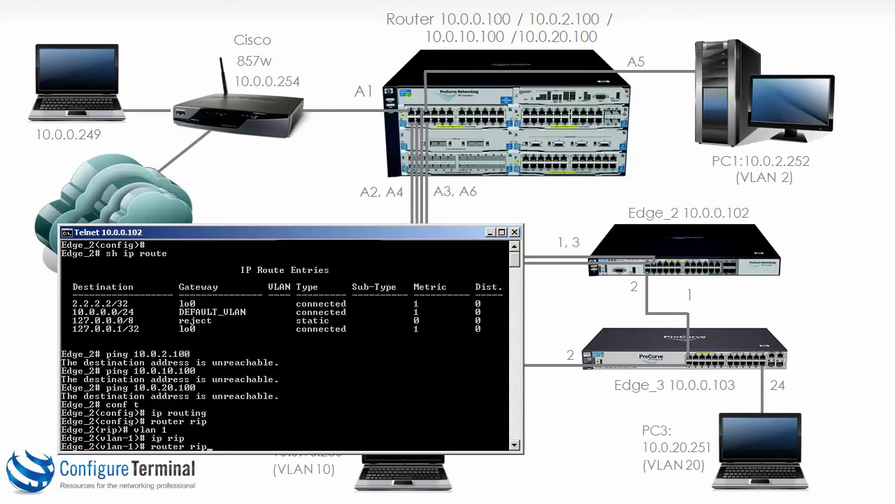
key(Return)
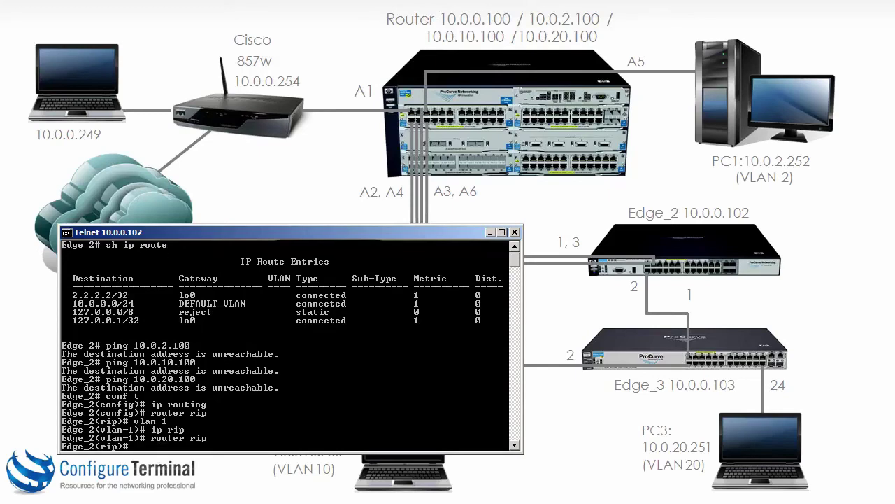
text(red)
key(Tab)
text(i)
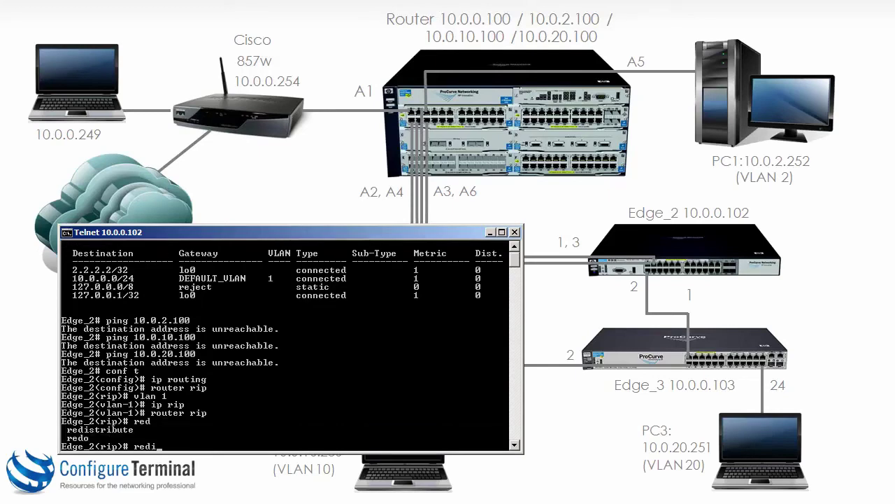
key(Tab)
text(connected)
key(Return)
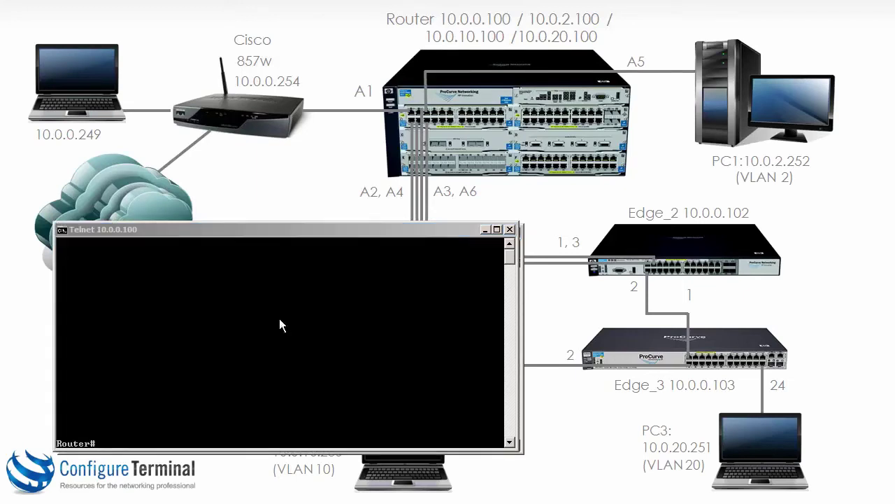
- In the router's 10.0.0.100 session, enter the RIP router configuration and enable RIP on VLAN 1
click(279, 325)
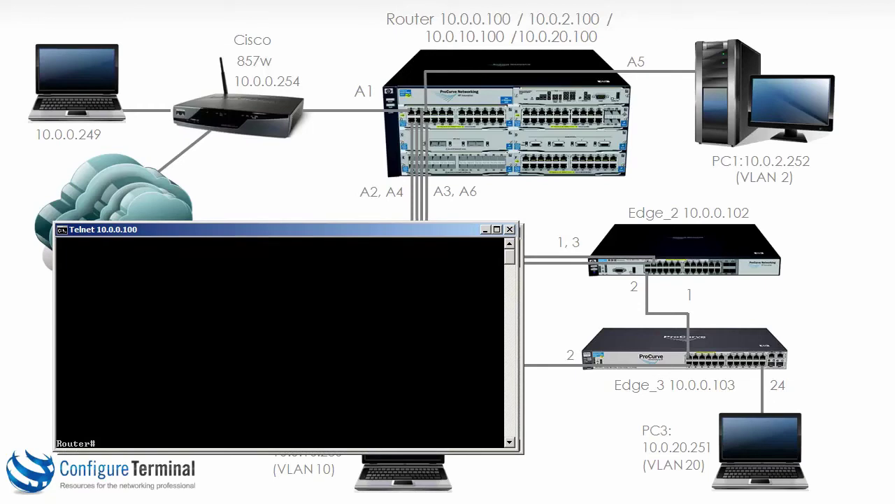
text(conf t)
key(Return)
text(router rip)
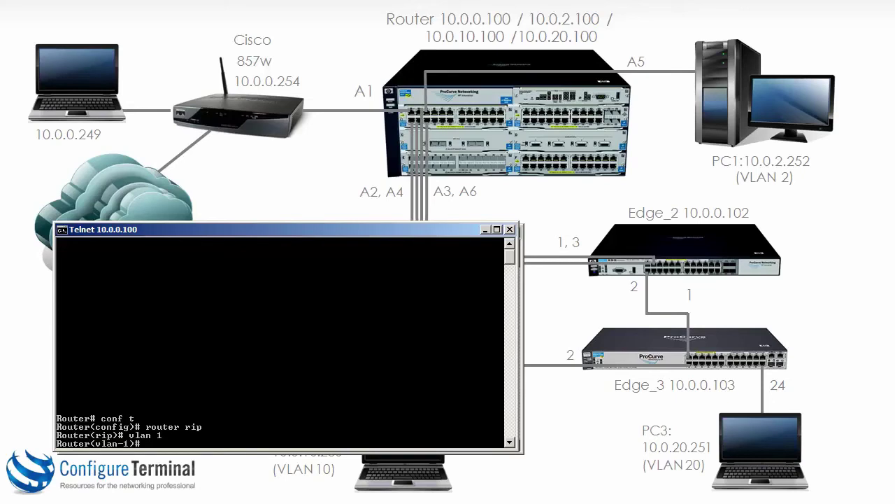
text(ip rip)
key(Return)
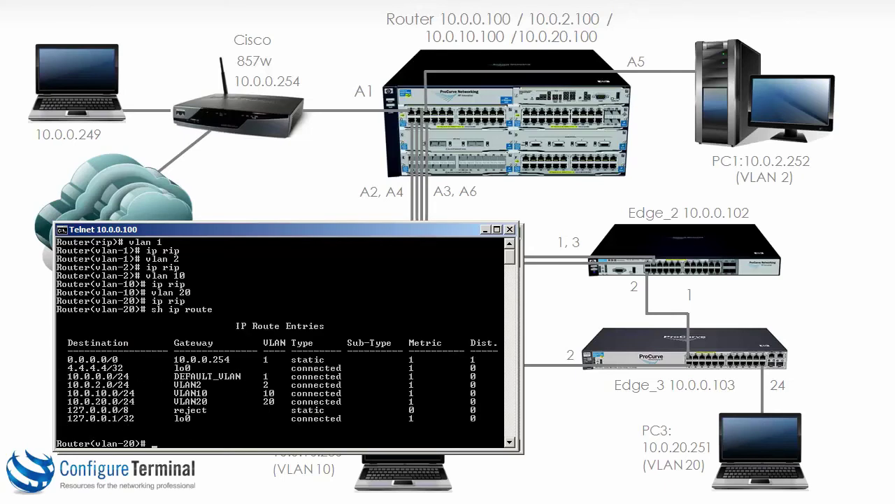
- Exit the RIP context on the router and enable RIP globally with router rip enable
text(exit)
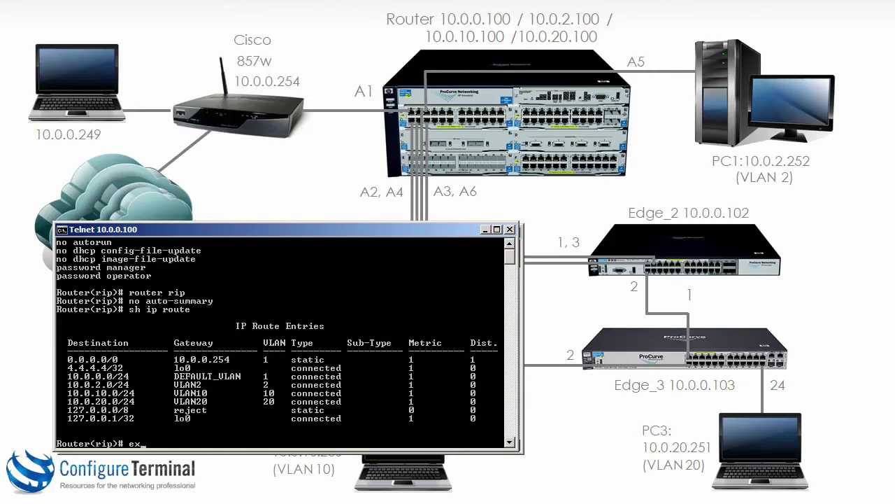
key(Return)
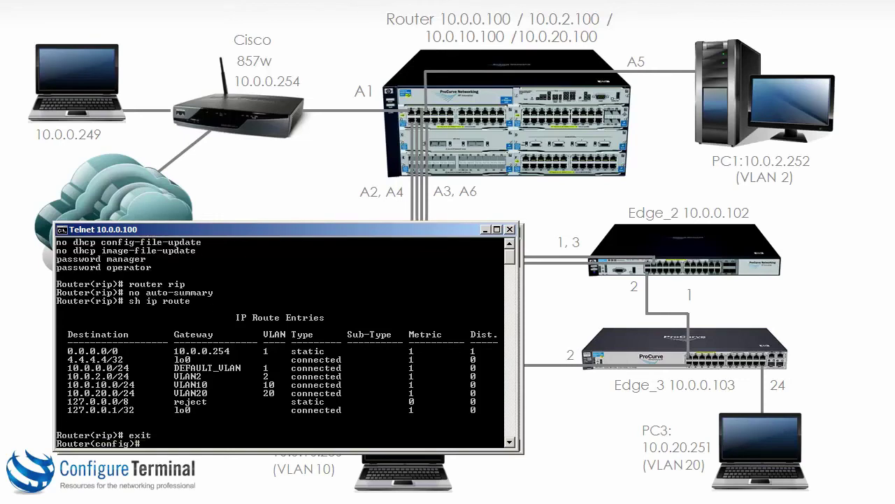
text(router rip enable)
key(Return)
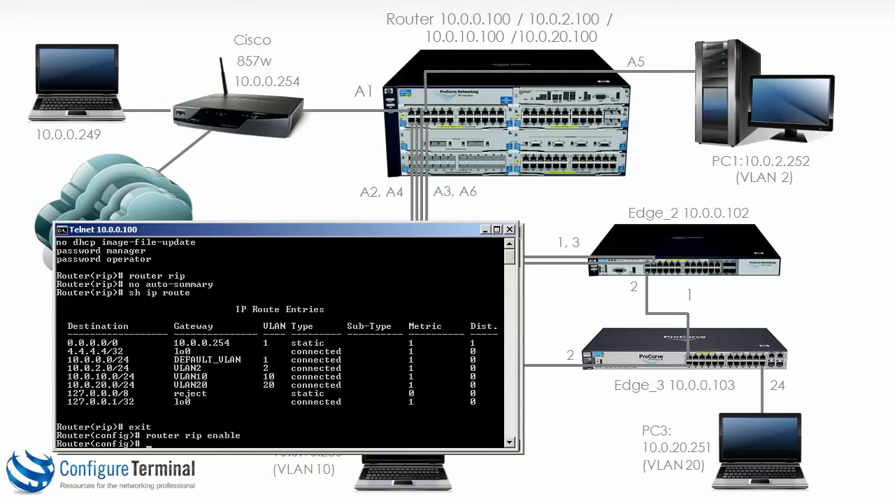
- Switch to the Edge_2 session and show the IP routing table repeatedly to check for RIP-learned routes
key(alt+Tab)
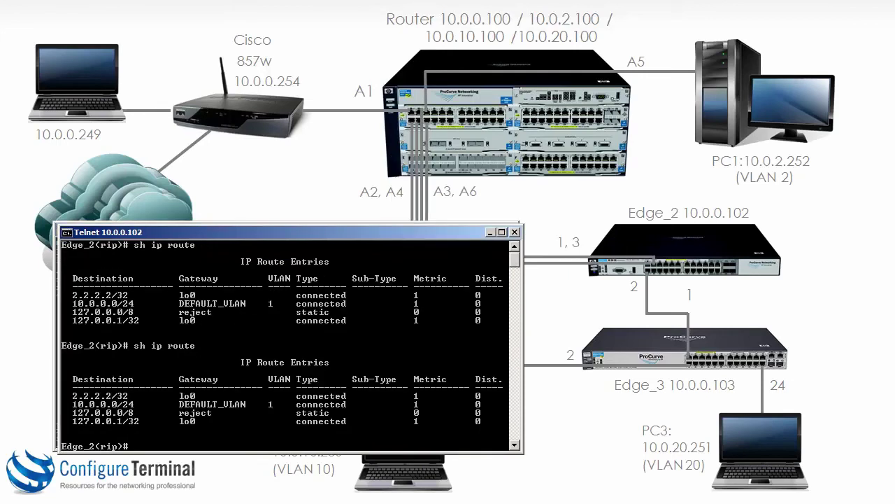
key(Up)
key(Return)
key(Up)
key(Return)
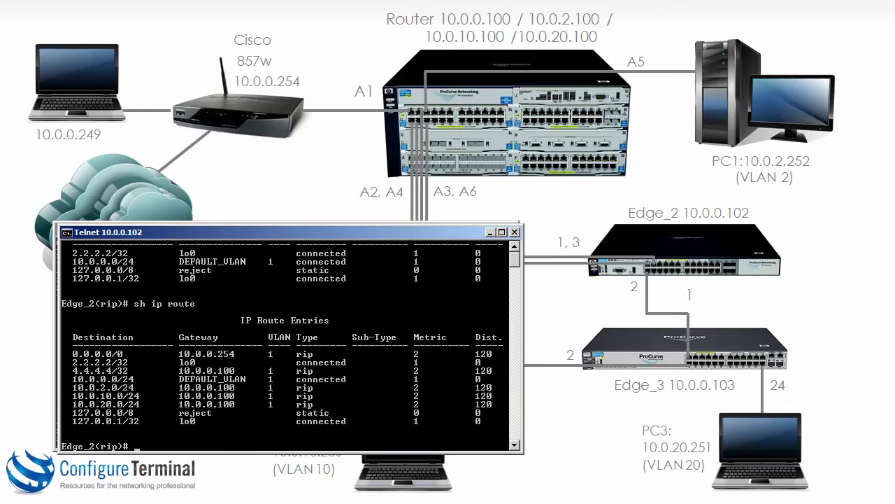
text(ing www.yahoo.com)
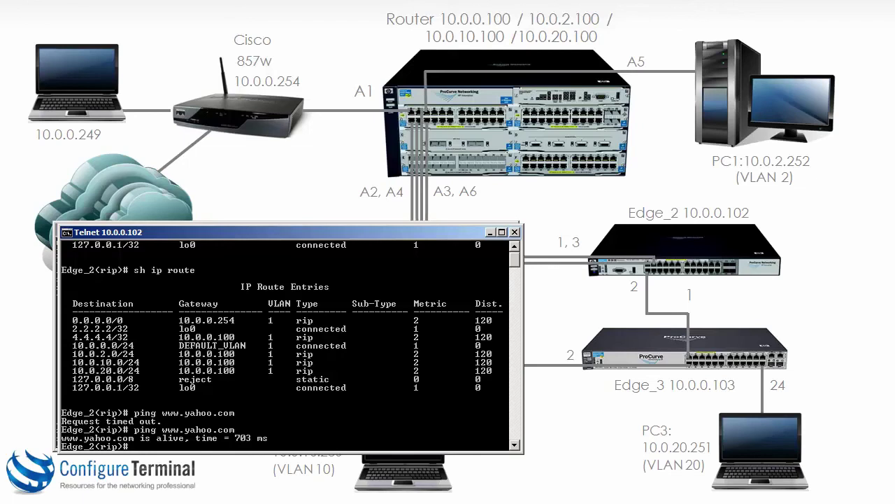
text(ping 10.0.2.100)
key(Return)
- Ping the router's VLAN 10 address, 10.0.10.100, from Edge_2
key(Up)
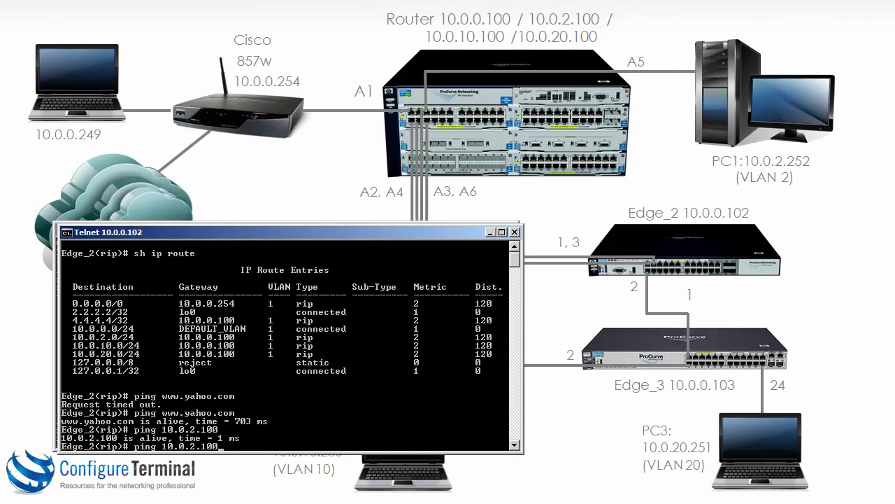
key(BackSpace)
key(BackSpace)
key(BackSpace)
key(BackSpace)
text(10.100)
key(Return)
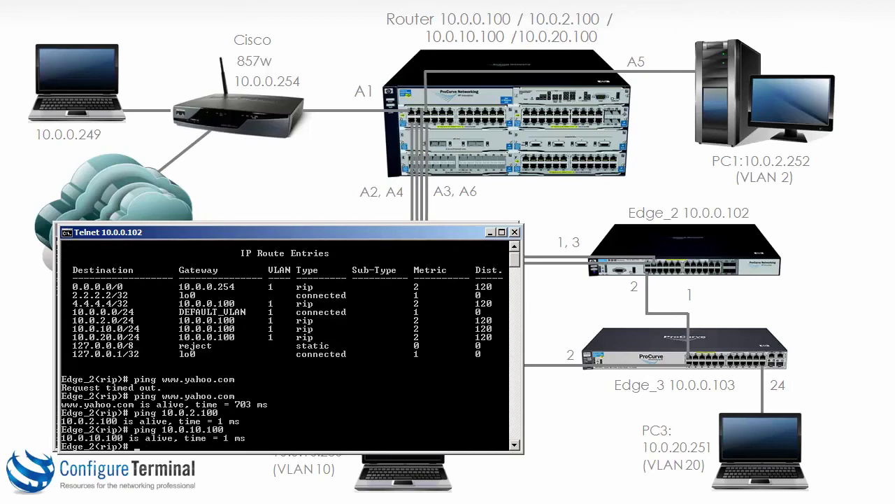
- Ping 10.0.20.100 from Edge_2 to test the route to VLAN 20
key(Up)
key(Left)
key(Left)
key(Left)
key(Left)
key(Left)
key(BackSpace)
text(2)
key(Return)
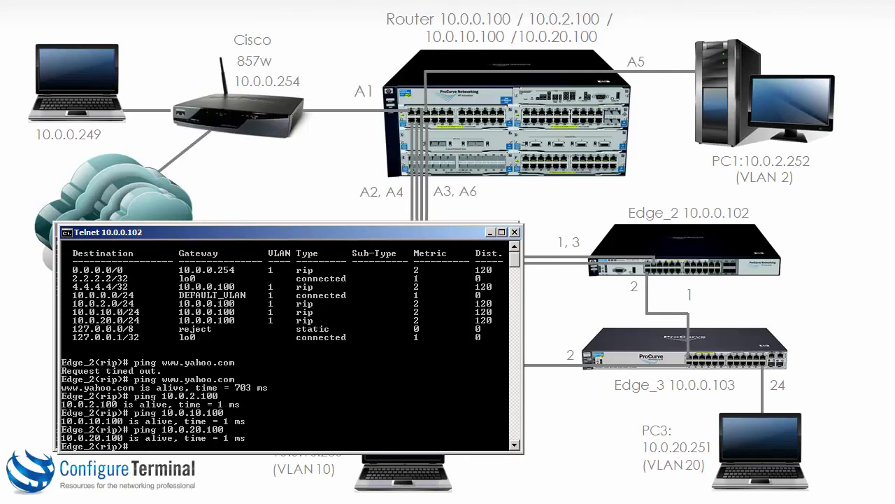
- Show the RIP interface information and the RIP peer information on Edge_2
text(sh ip rip interface)
key(Return)
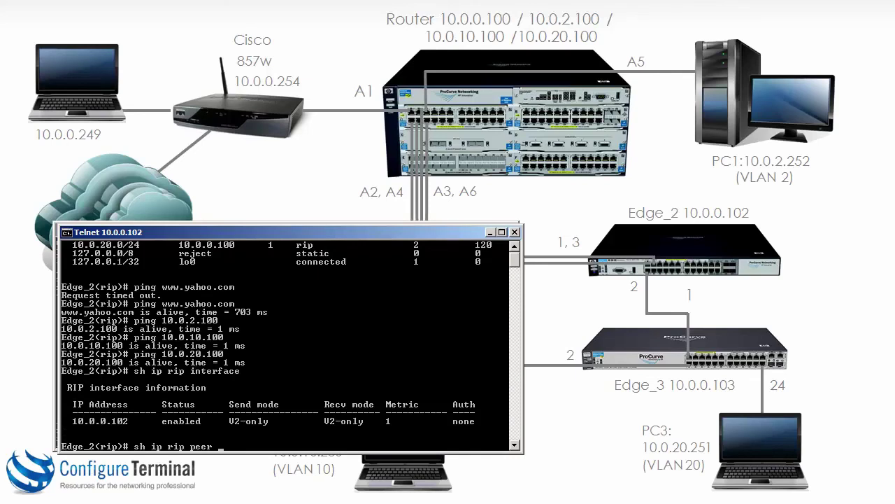
key(Return)
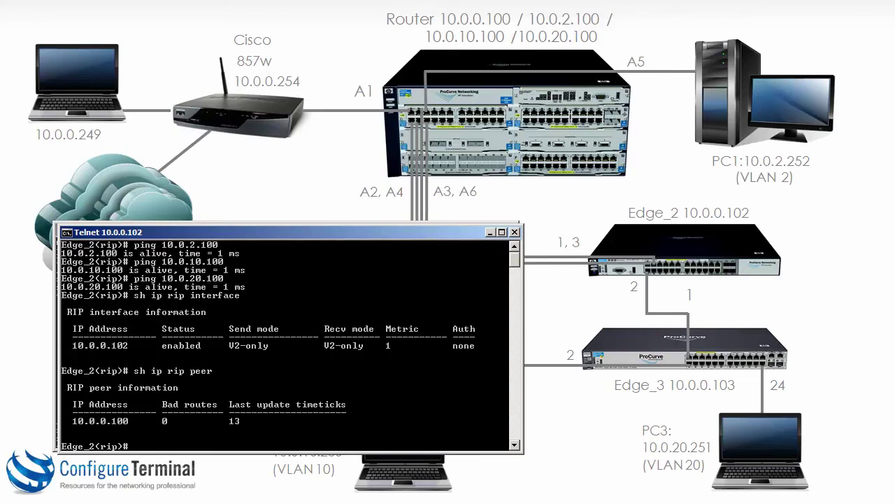
- List only Edge_2's RIP routes, checking the available route filters, and ping the loopback address 4.4.4.4
text(sh ip route)
text( ?)
text(rip)
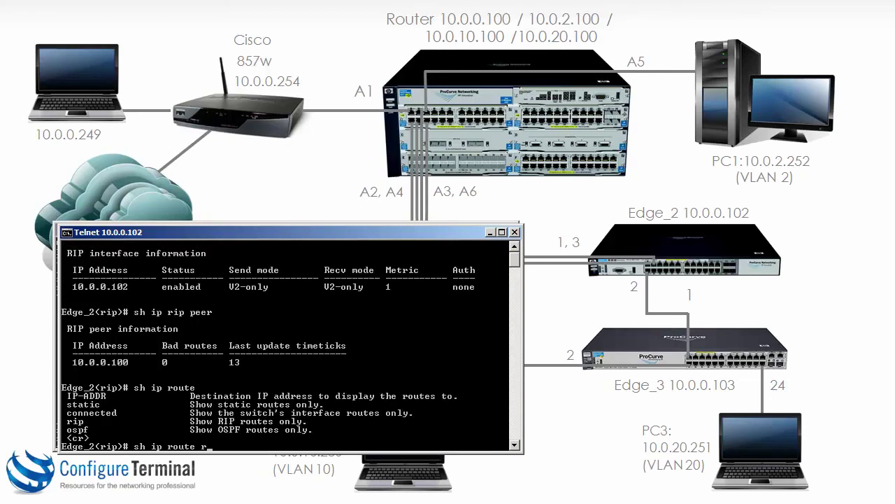
key(Return)
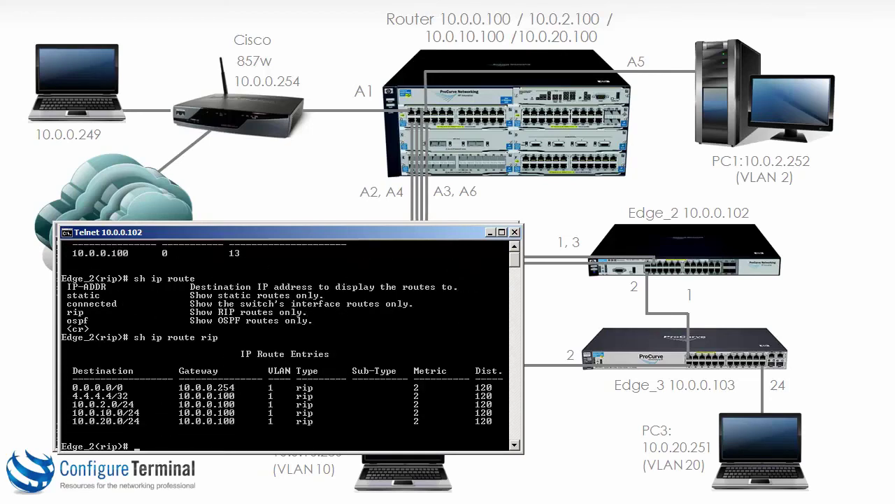
text(ping 4.4.4.4)
key(Return)
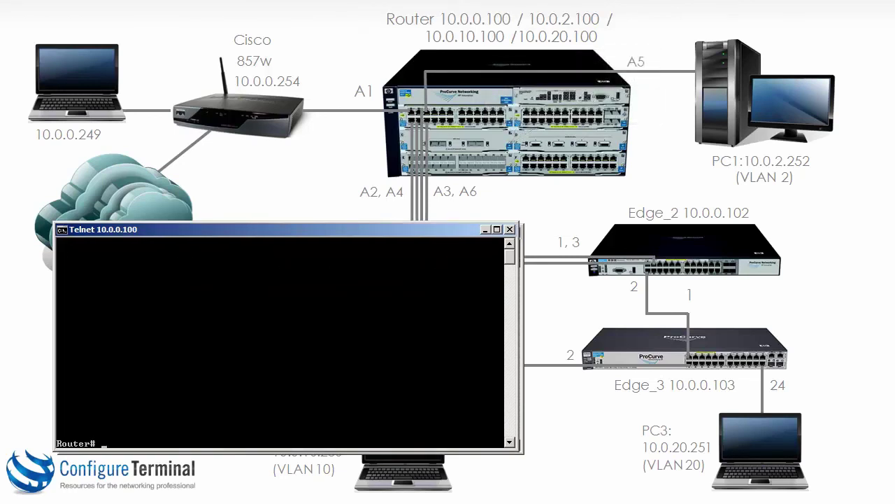
- Display the router's full IP service configuration, including its loopback interface
text(sh ip)
key(Return)
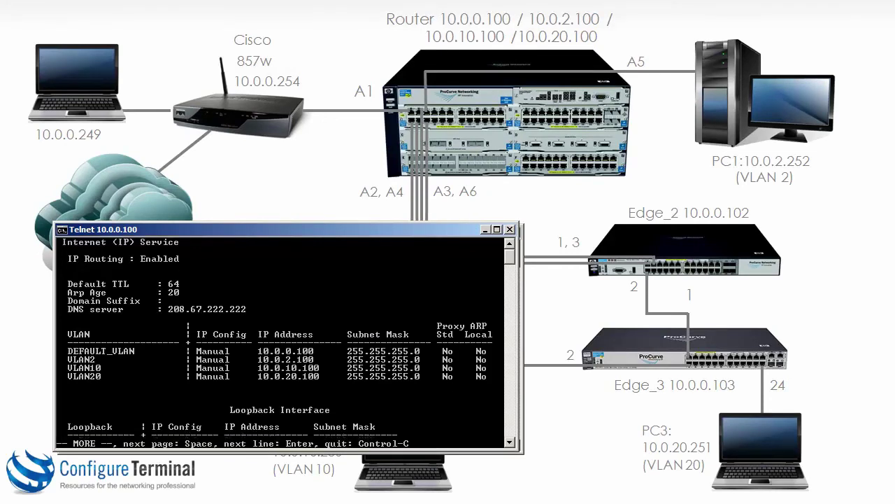
key(space)
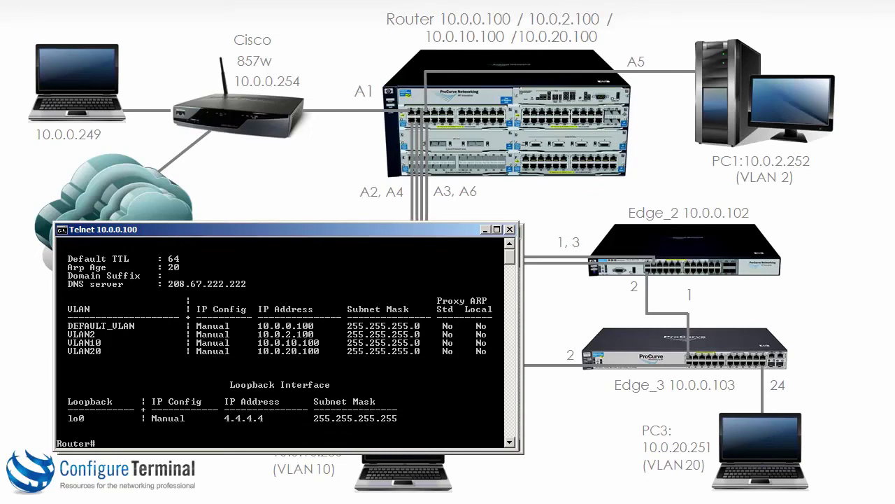
- Show the router's IP routing table and ping the loopback address 2.2.2.2
text(sh ip route)
key(Return)
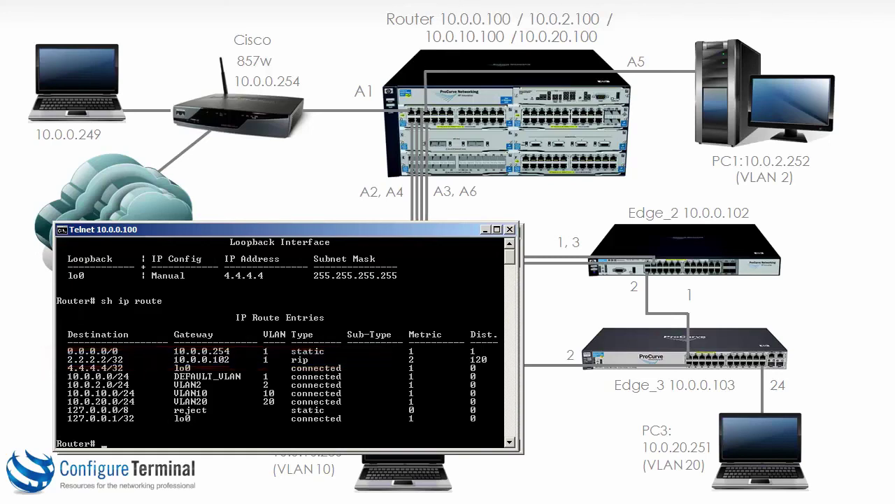
text(ping 2.2.2.2)
key(Return)
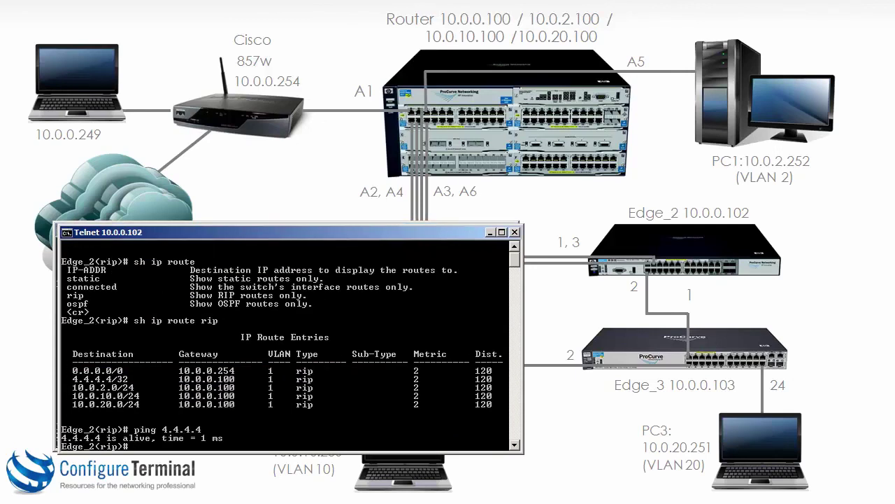
- Display Edge_2's full IP service configuration, including its loopback interface
text(sh)
text( ip)
key(Return)
key(space)
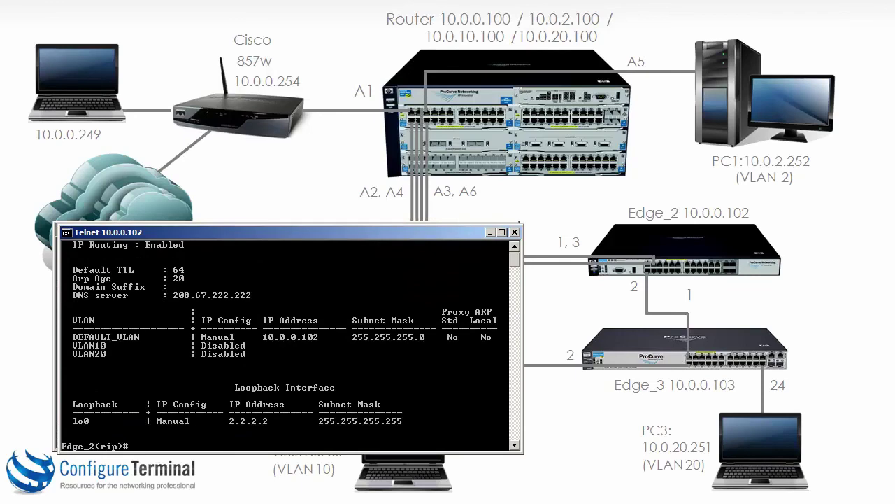